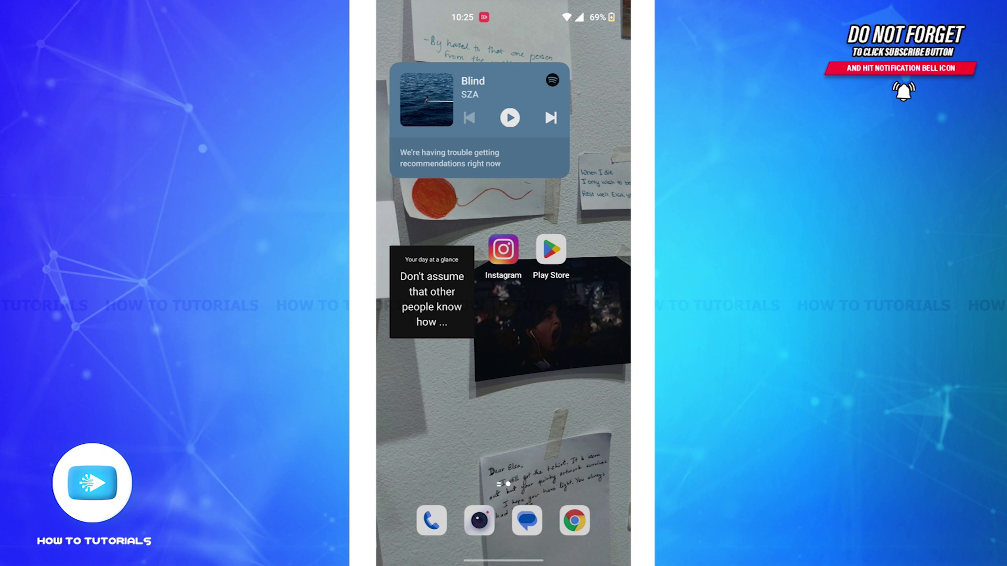
# - Launch Google Play and search the store for 'investing.com app'
pyautogui.click(551, 250)
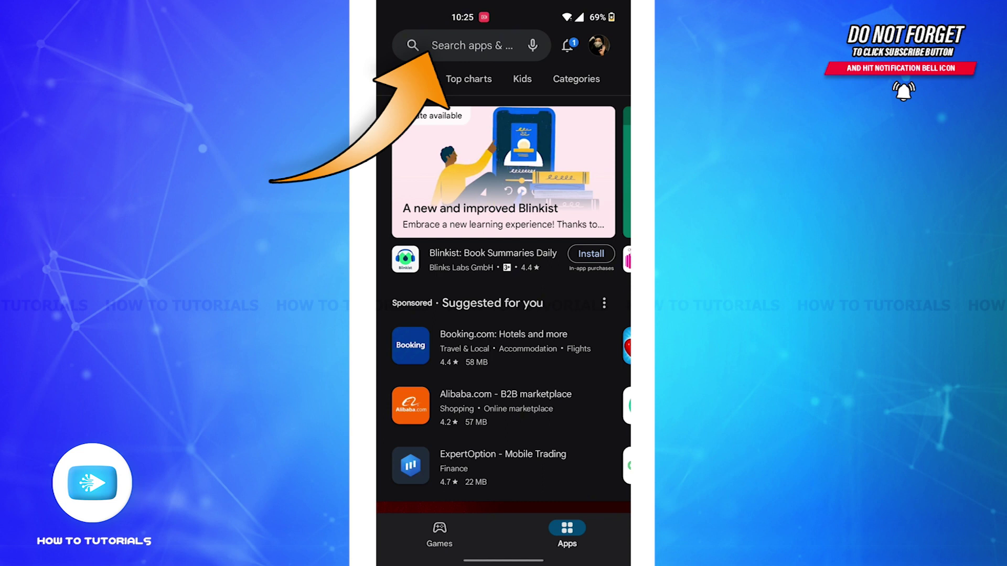
pyautogui.click(447, 45)
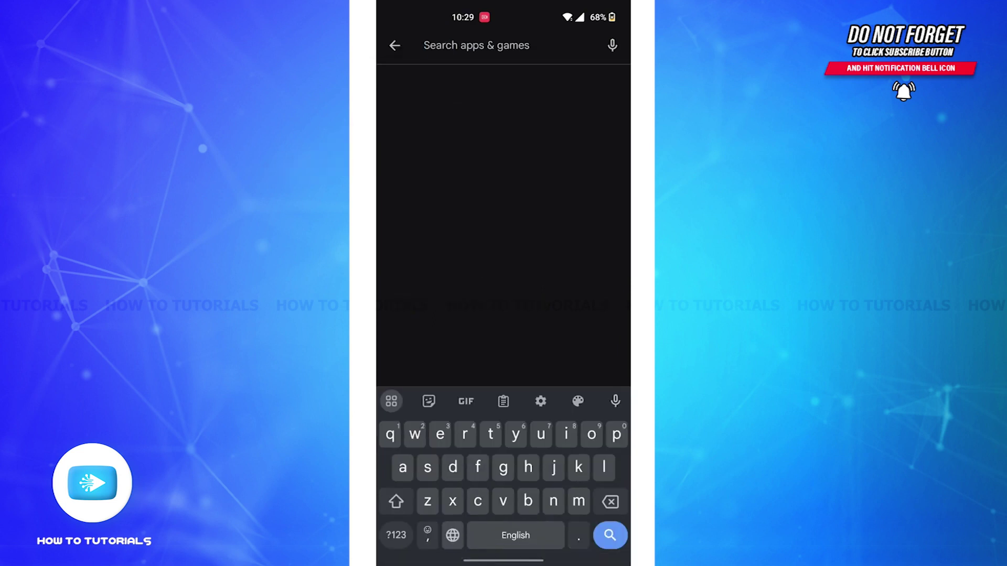
pyautogui.write('inver')
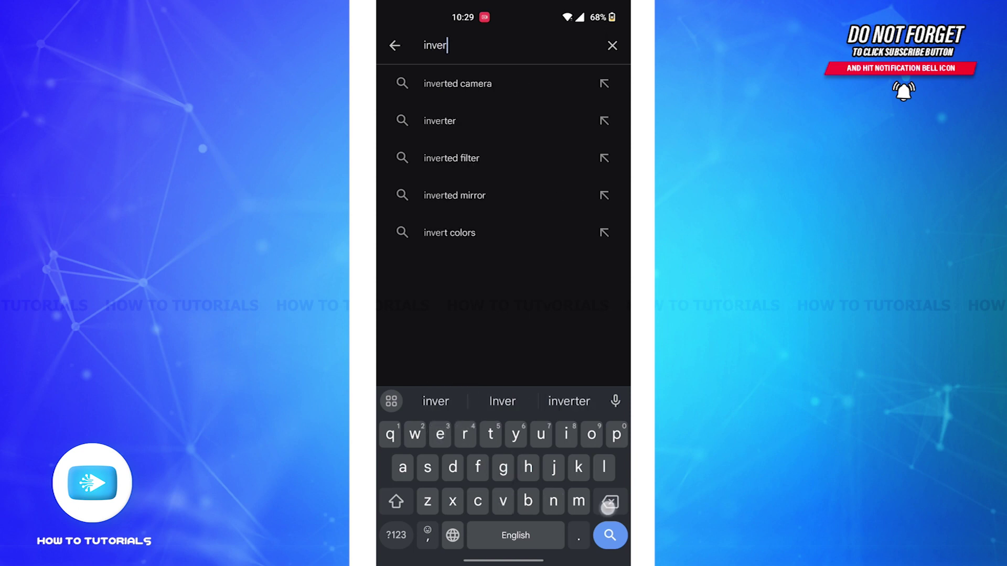
pyautogui.press('BackSpace')
pyautogui.write('sting.com app')
pyautogui.press('Return')
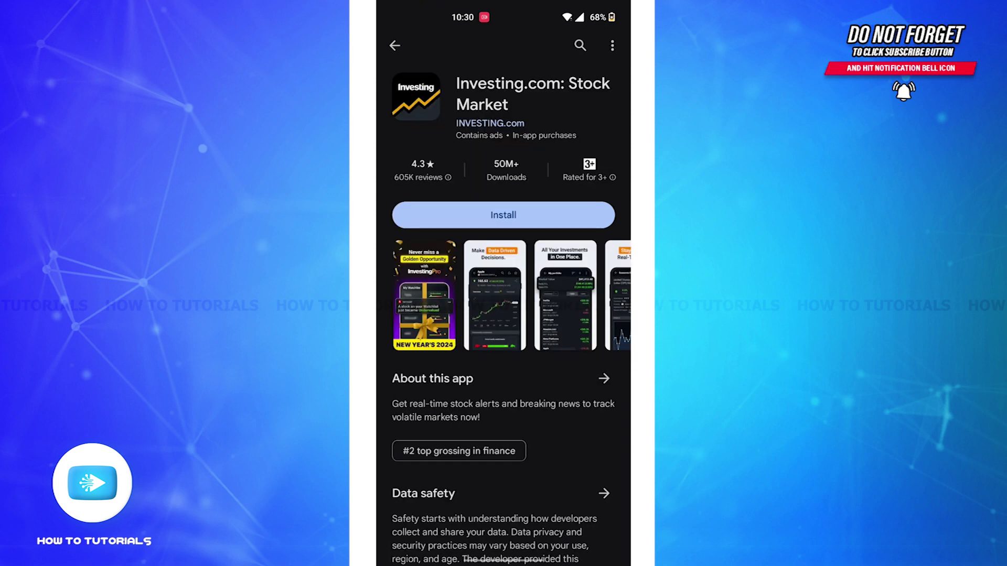
# - Install the Investing.com: Stock Market app from its listing
pyautogui.click(438, 215)
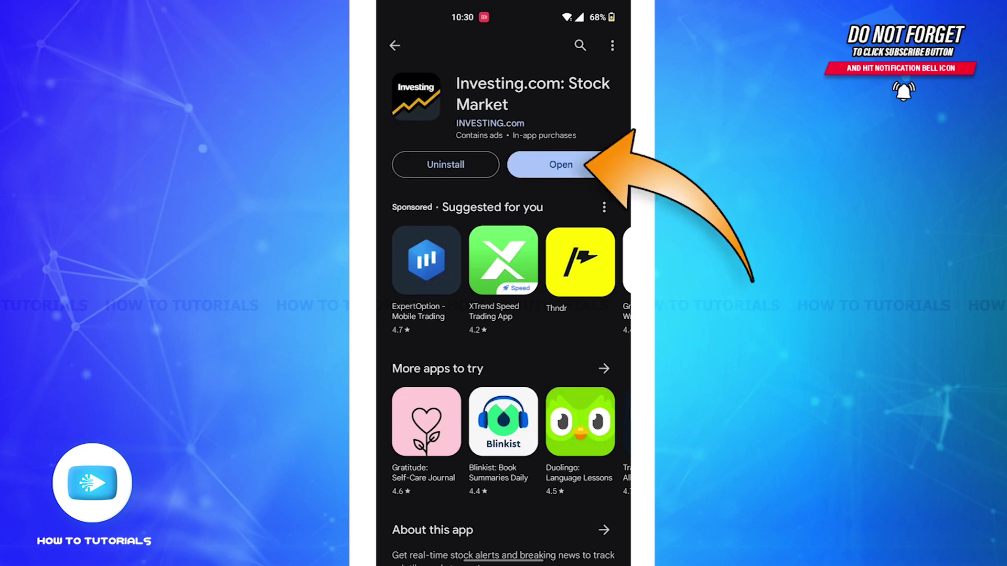
# - Launch the newly installed Investing.com app from its Google Play page
pyautogui.click(561, 165)
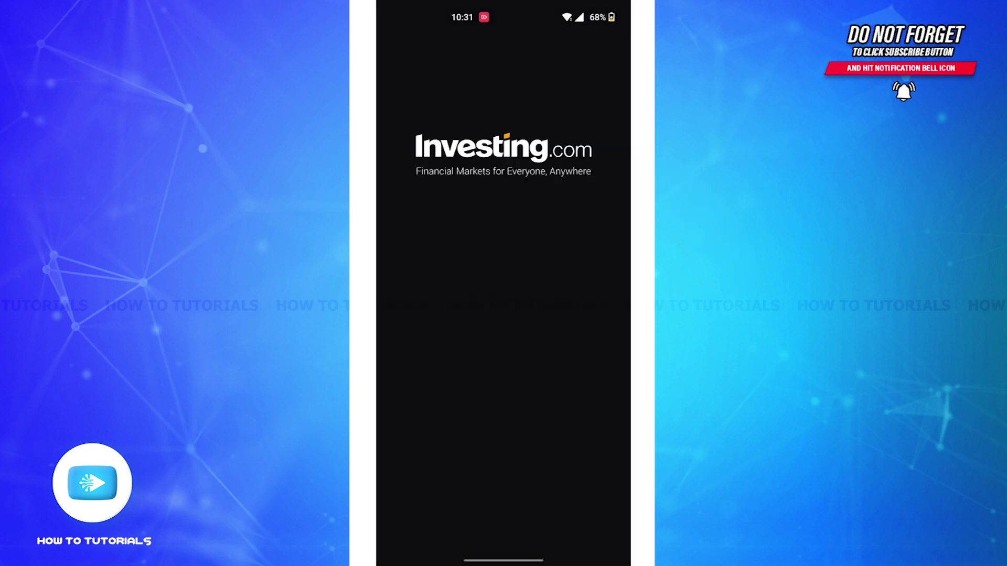